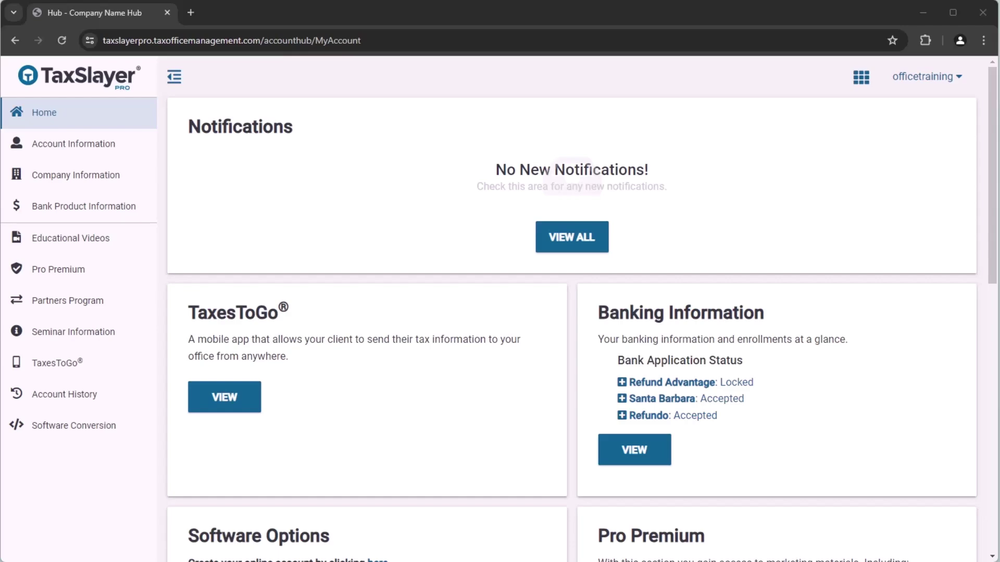
pyautogui.scroll(-3, 500, 313)
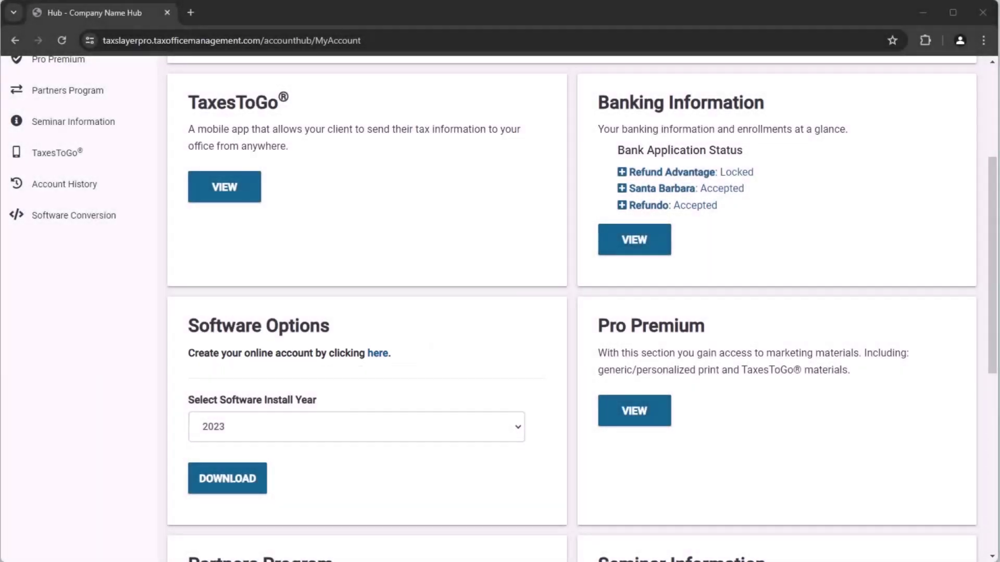
# Open the Create ProWeb Account form from the 'Create your online account' link
pyautogui.click(379, 354)
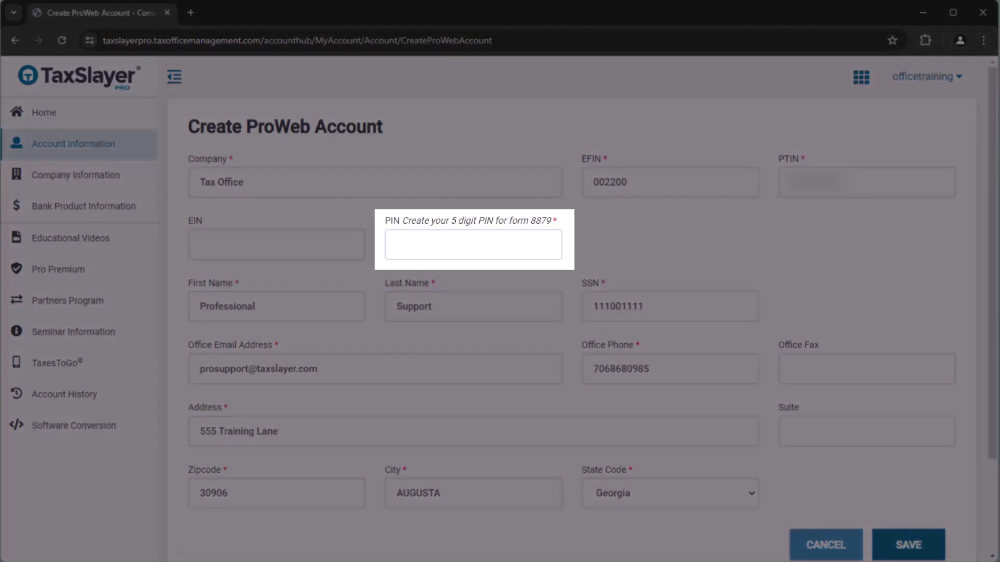
pyautogui.press('Tab')
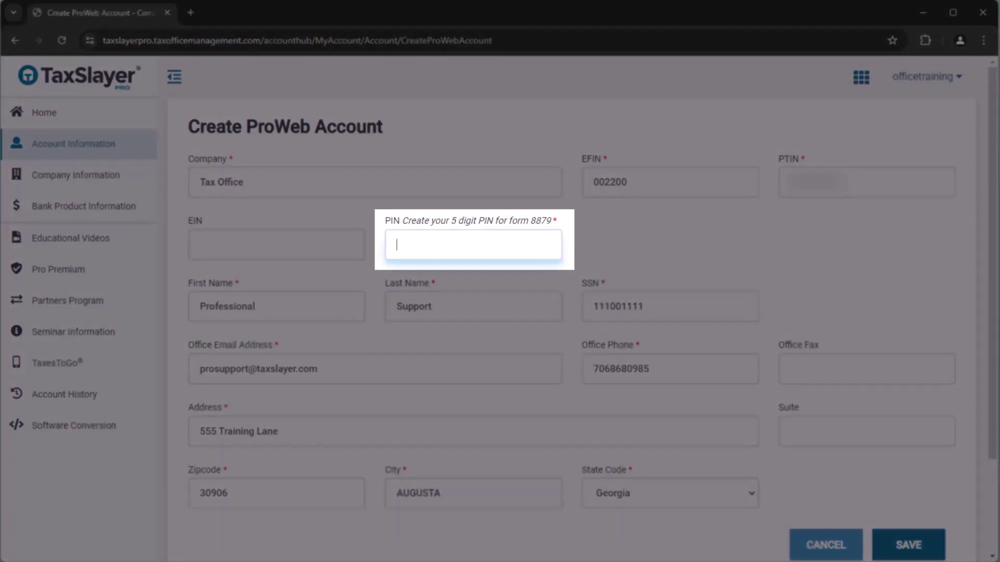
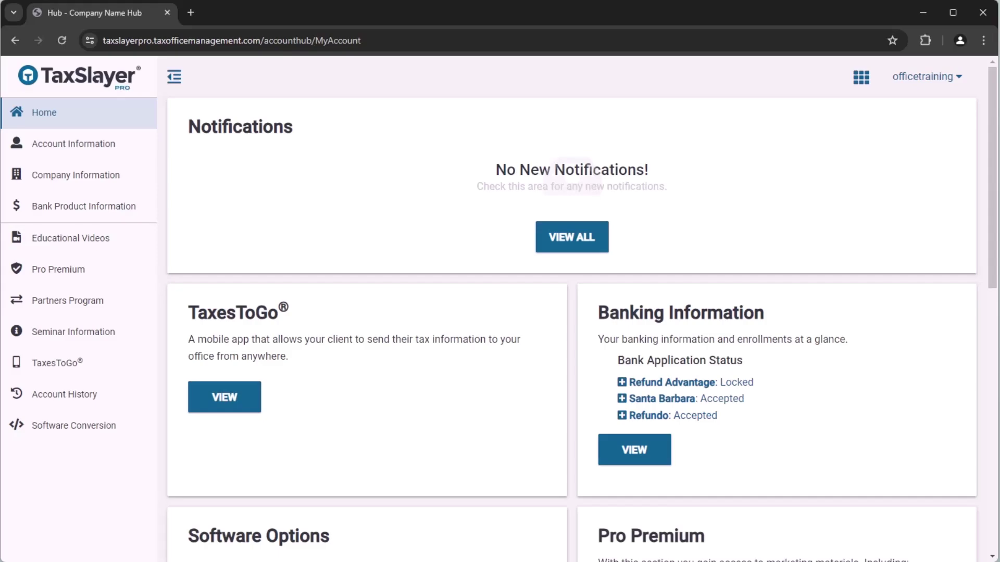
# Launch ProWeb from the apps grid to reach the 2023 Tax Program menu
pyautogui.click(860, 77)
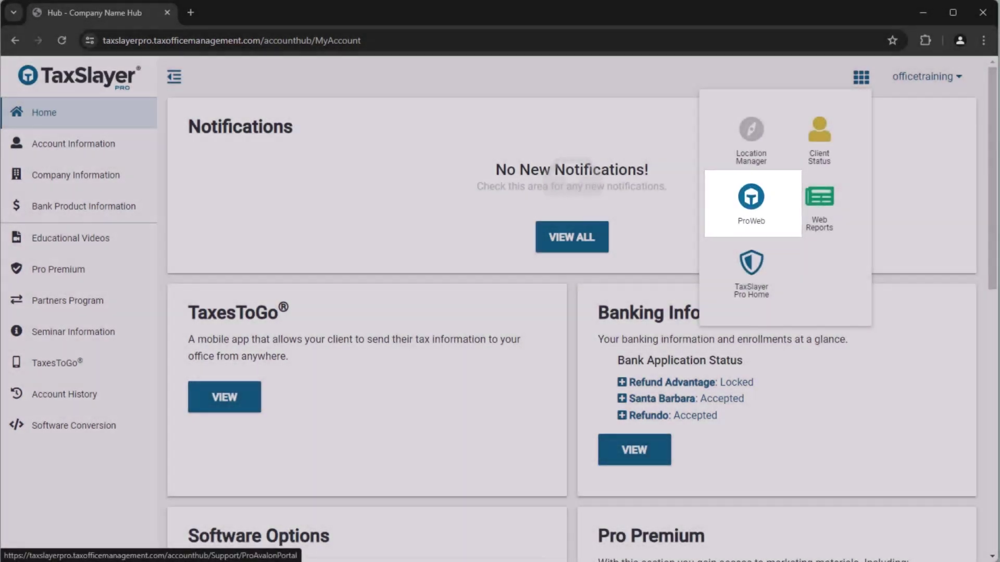
pyautogui.click(751, 200)
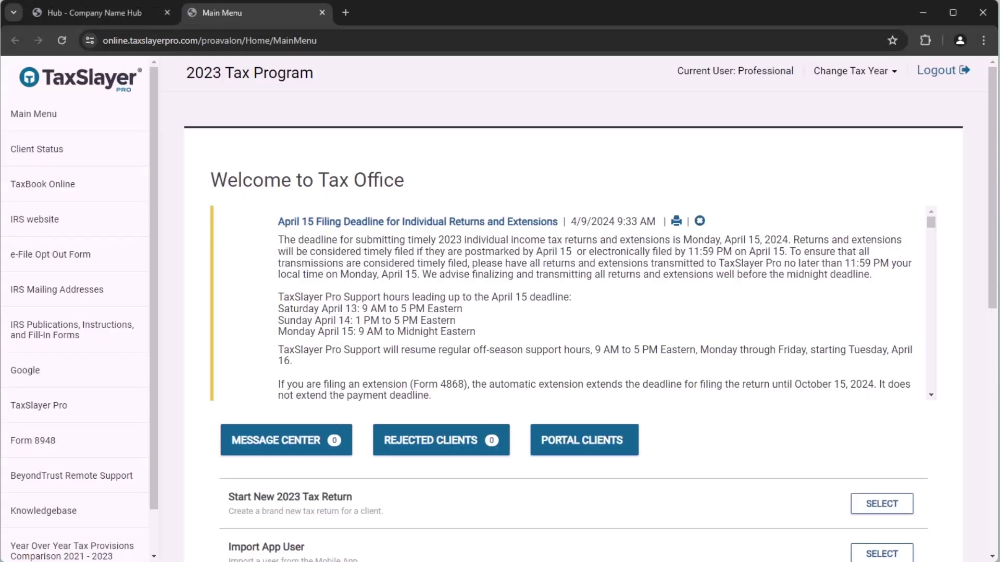